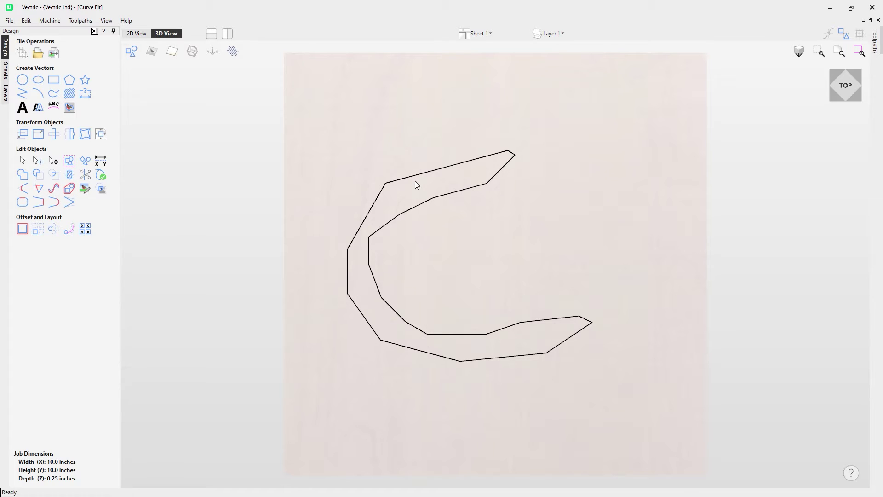
# - Open Fit Curves to Vectors for the C-shaped vector, choose Circular Arcs as fitting type and display the vector's nodes
pyautogui.click(399, 191)
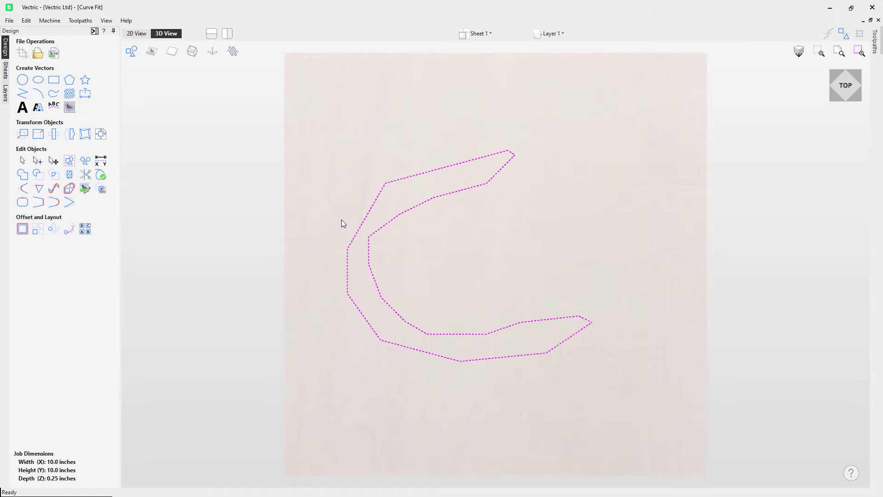
pyautogui.click(54, 193)
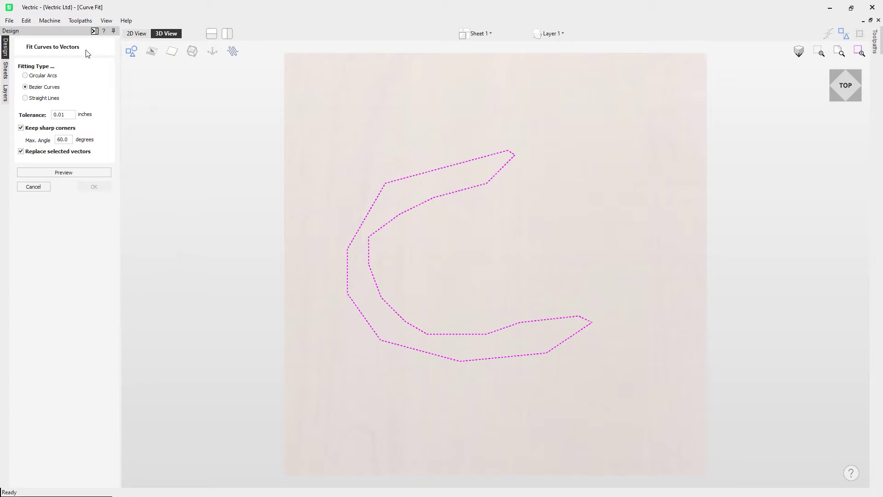
pyautogui.click(50, 76)
pyautogui.click(57, 90)
pyautogui.click(56, 98)
pyautogui.click(45, 77)
pyautogui.click(448, 167)
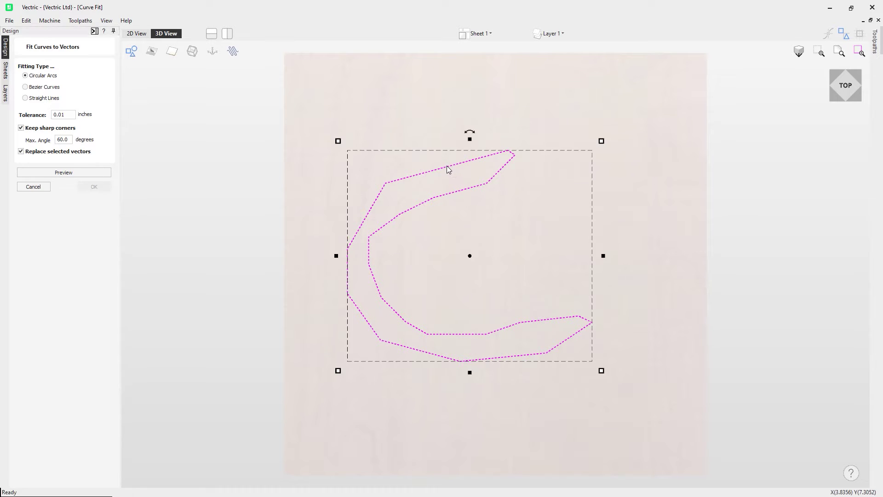
pyautogui.click(447, 168)
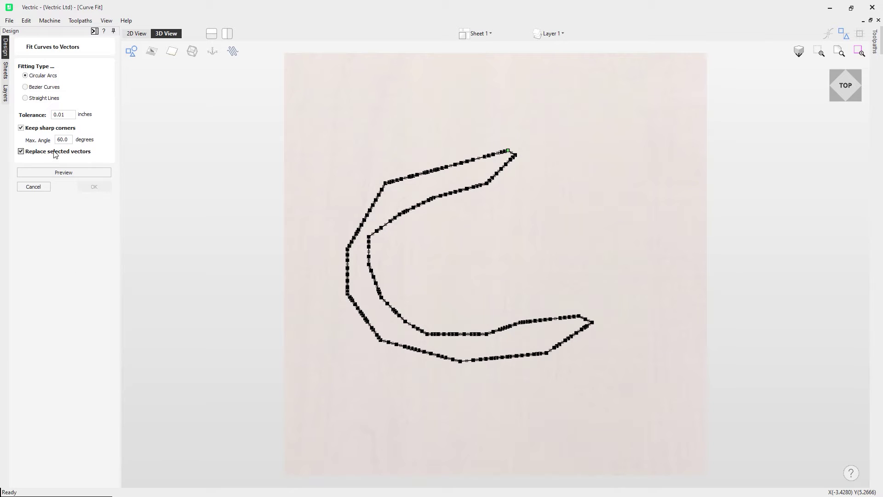
# - Preview the circular-arc fit without keeping sharp corners and inspect the fitted corners of the C shape up close
pyautogui.click(52, 129)
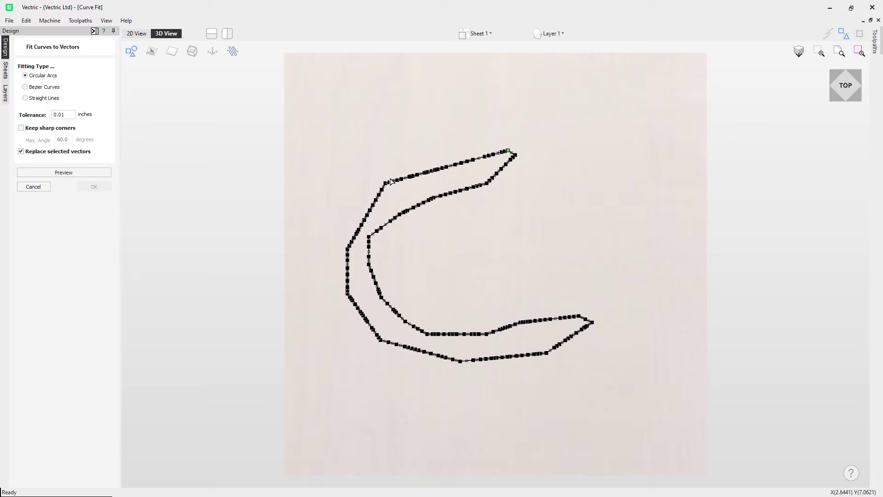
pyautogui.click(93, 175)
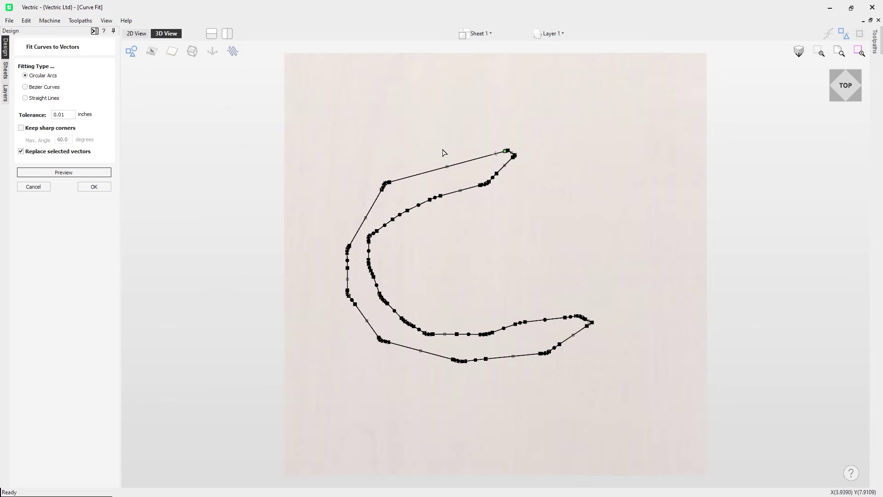
pyautogui.scroll(2, 375, 179)
pyautogui.scroll(4, 375, 179)
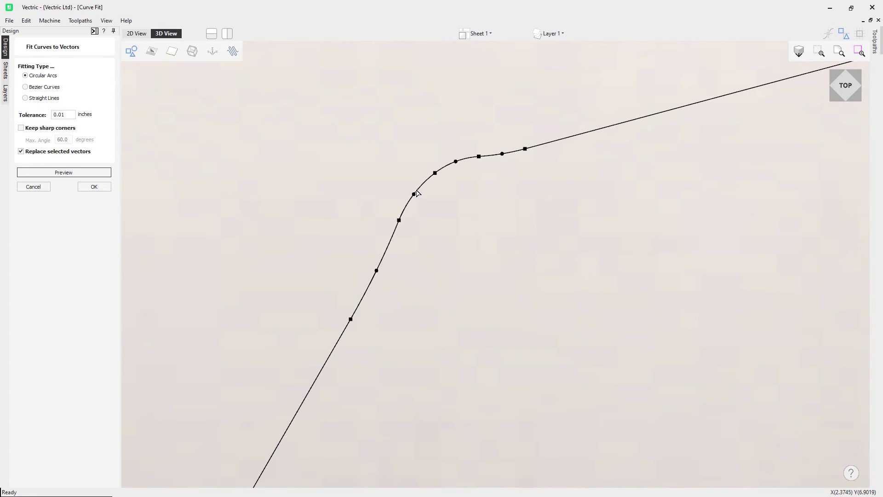
pyautogui.scroll(-6, 459, 191)
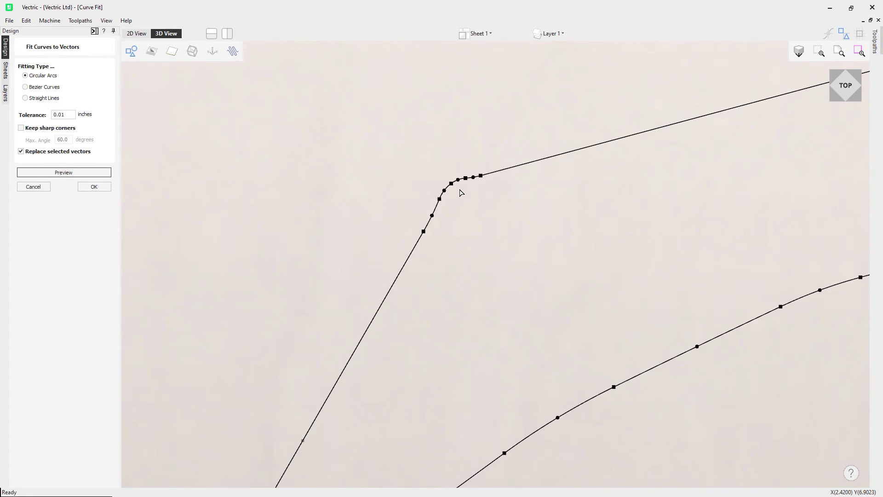
pyautogui.scroll(5, 454, 233)
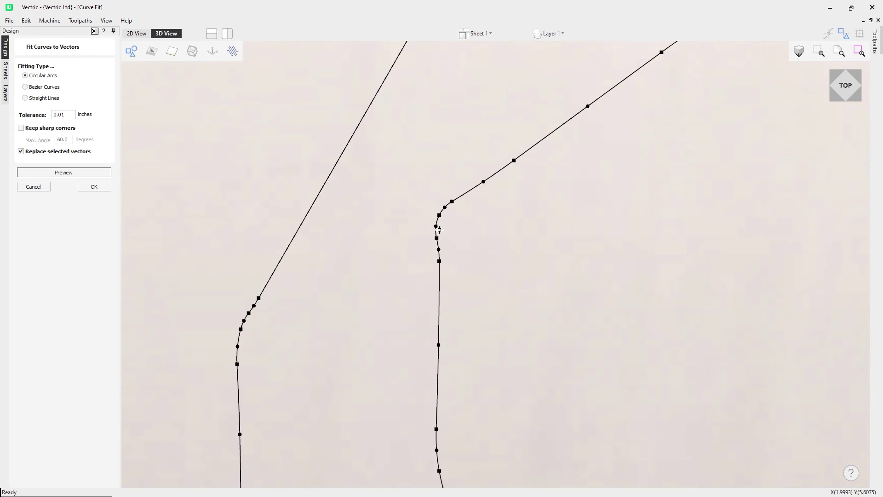
pyautogui.scroll(-6, 440, 232)
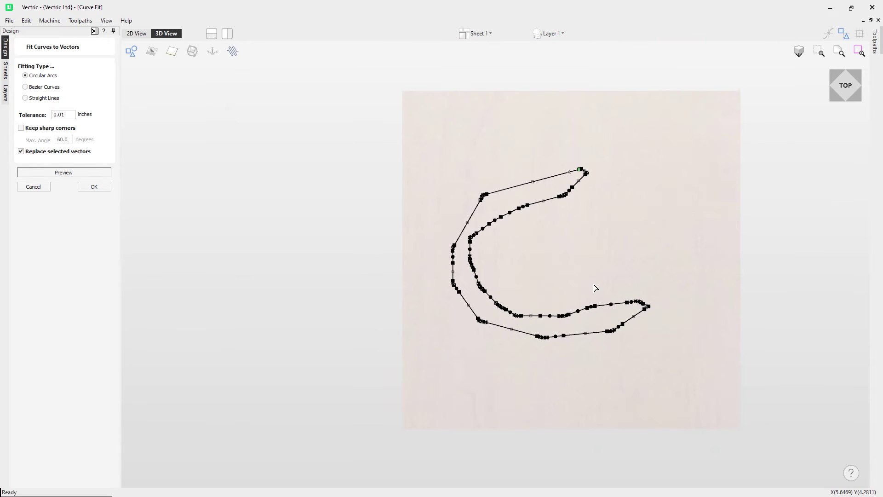
# - Reselect the C-shaped vector, set the tolerance to 1 inch and preview the circular-arc fit
pyautogui.click(70, 113)
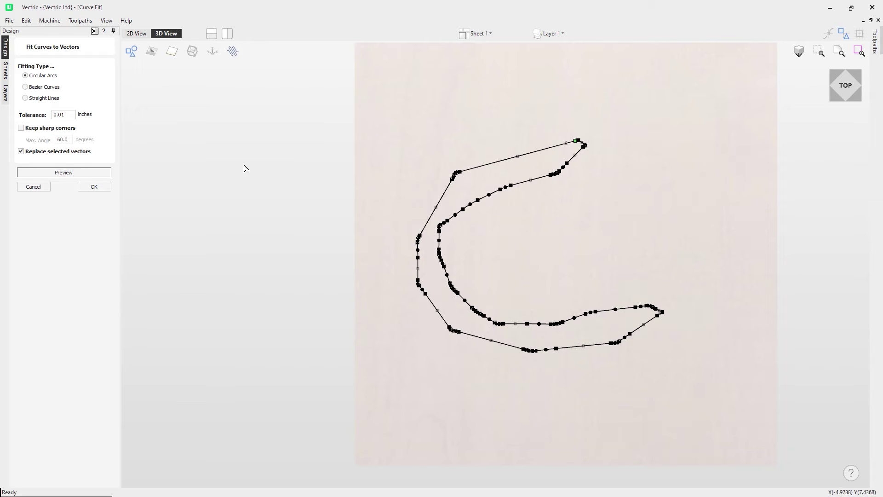
pyautogui.press('Return')
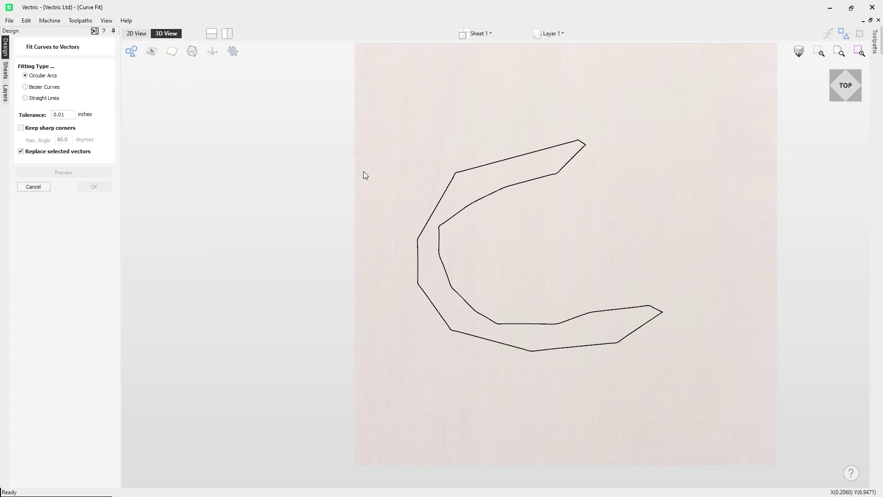
pyautogui.hotkey('ctrl', 'a')
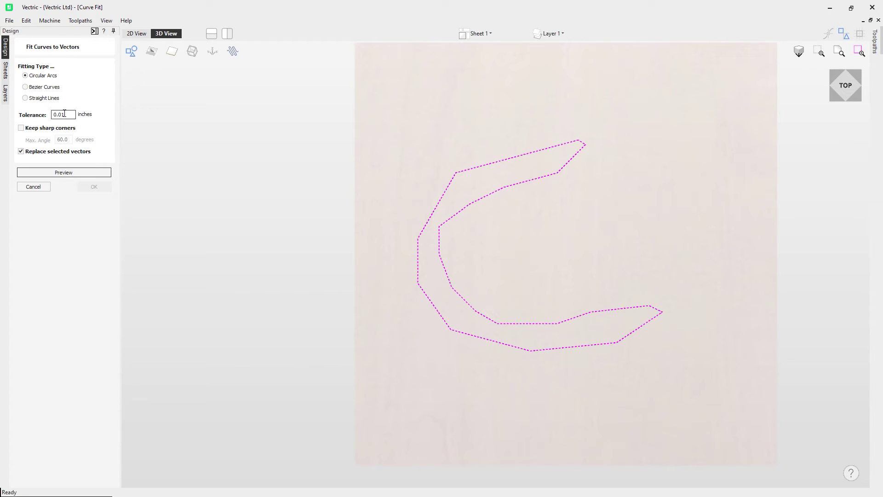
pyautogui.moveTo(66, 114); pyautogui.dragTo(47, 118)
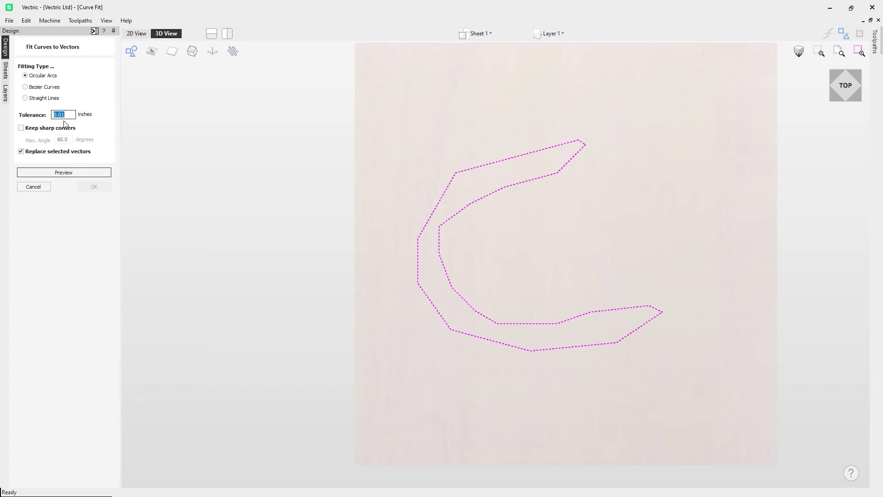
pyautogui.write('1')
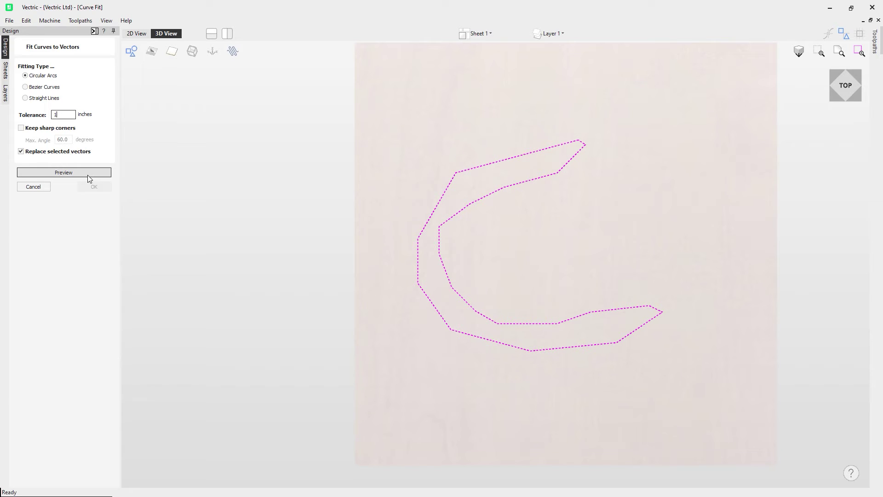
pyautogui.click(446, 195)
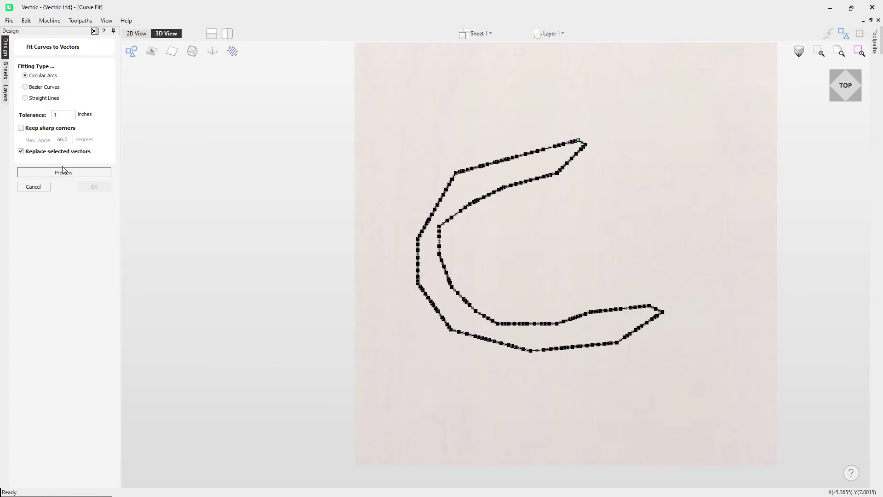
pyautogui.click(78, 173)
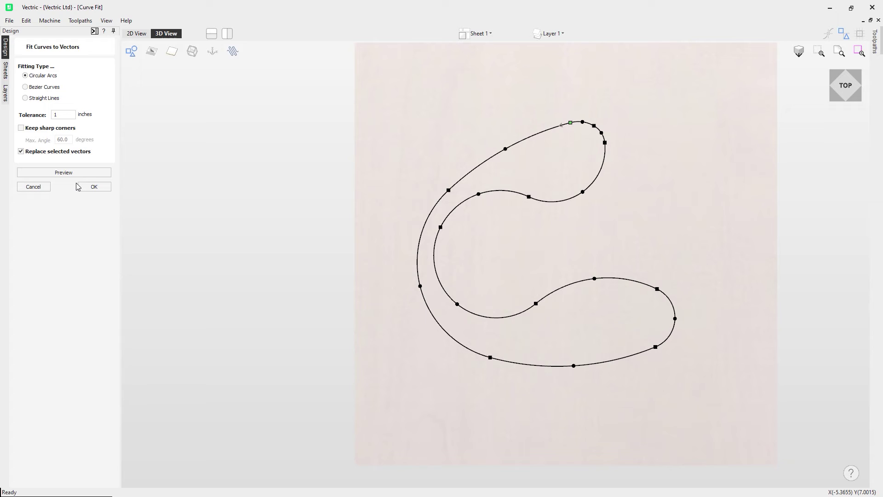
# - Set the tolerance to 0.01 inches, switch the fitting type to Bezier Curves and preview the fit
pyautogui.click(70, 114)
pyautogui.moveTo(70, 114); pyautogui.dragTo(39, 115)
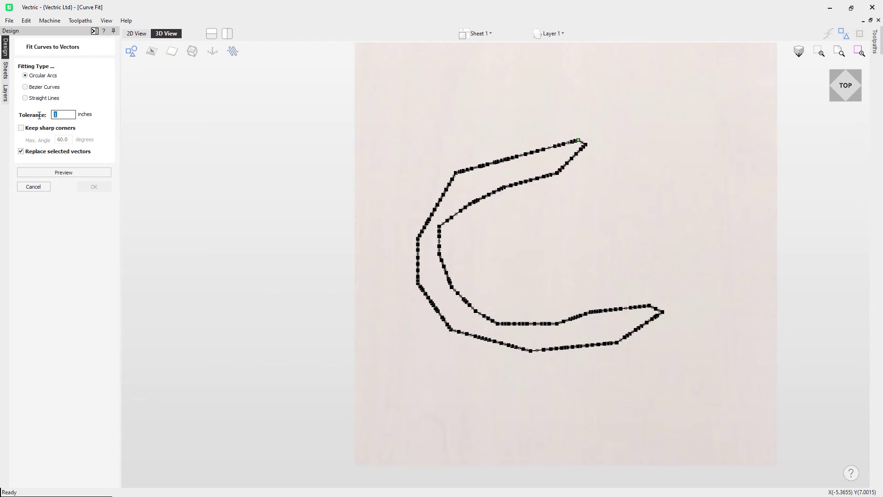
pyautogui.write('0.01')
pyautogui.click(46, 87)
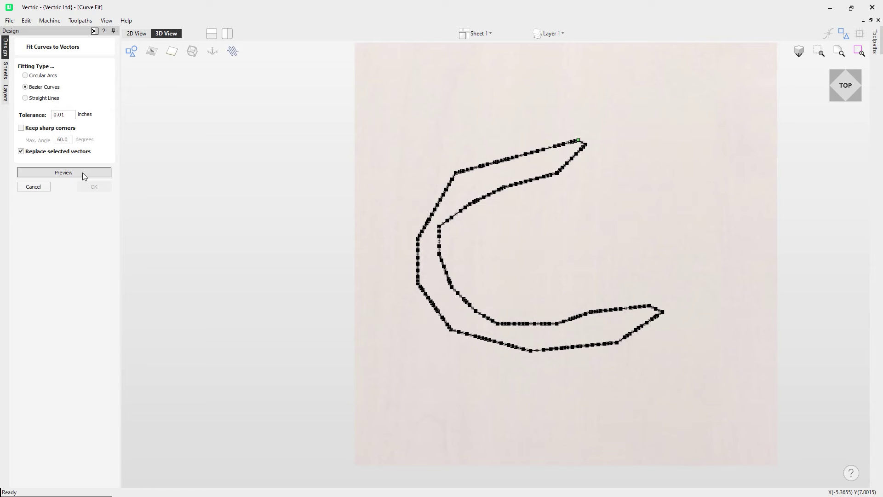
pyautogui.click(82, 173)
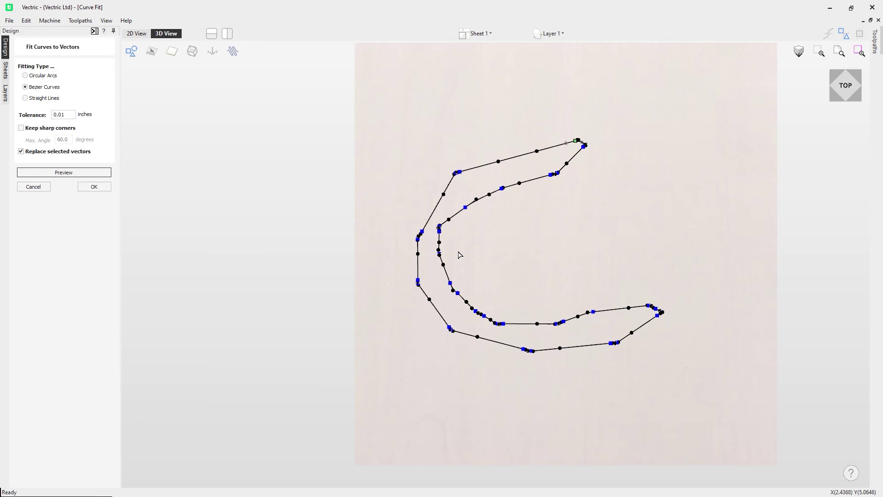
# - Reshape the previewed Bezier curve at the C's upper-left corner by moving a control handle and an adjacent node
pyautogui.scroll(5, 472, 168)
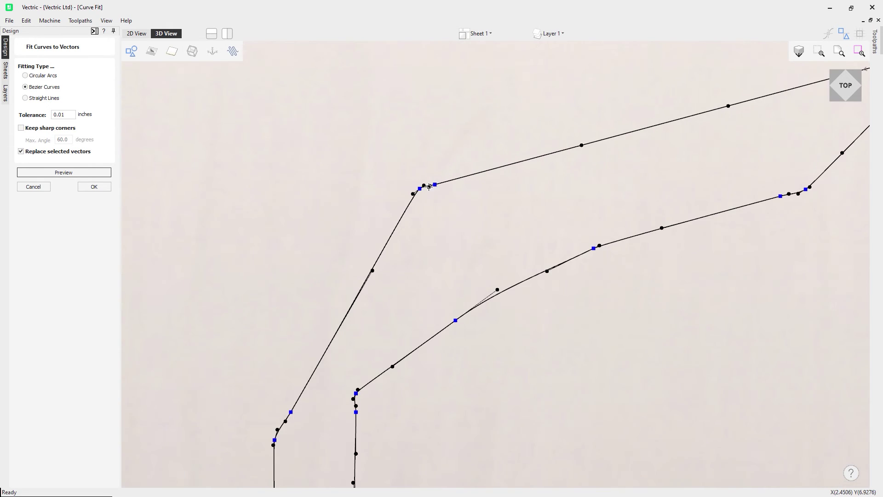
pyautogui.moveTo(395, 174); pyautogui.dragTo(408, 197)
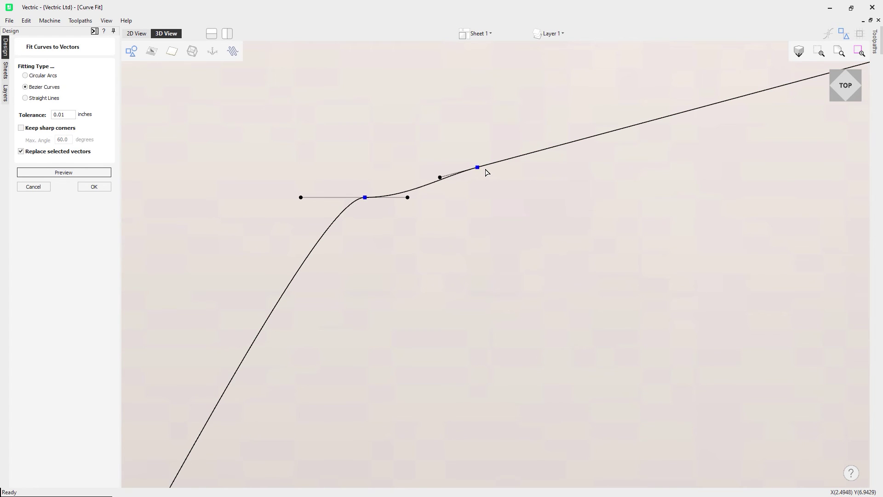
pyautogui.moveTo(478, 167); pyautogui.dragTo(440, 74)
pyautogui.scroll(-5, 489, 142)
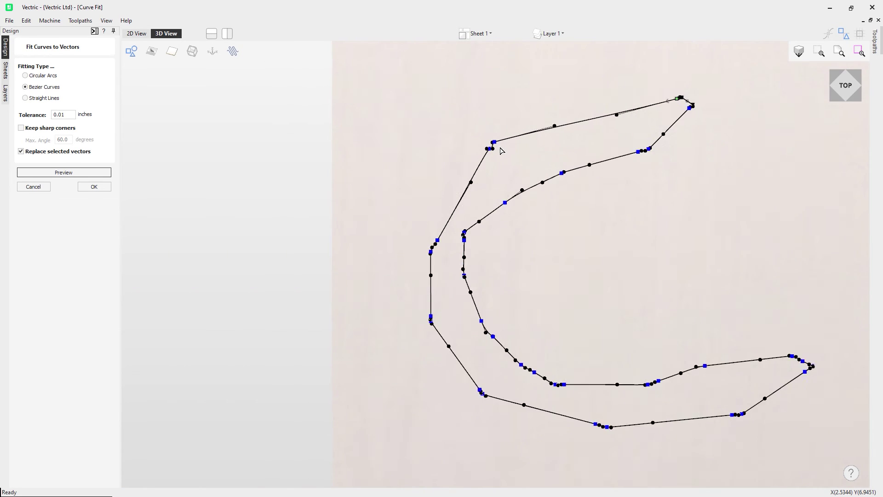
pyautogui.scroll(-2, 500, 150)
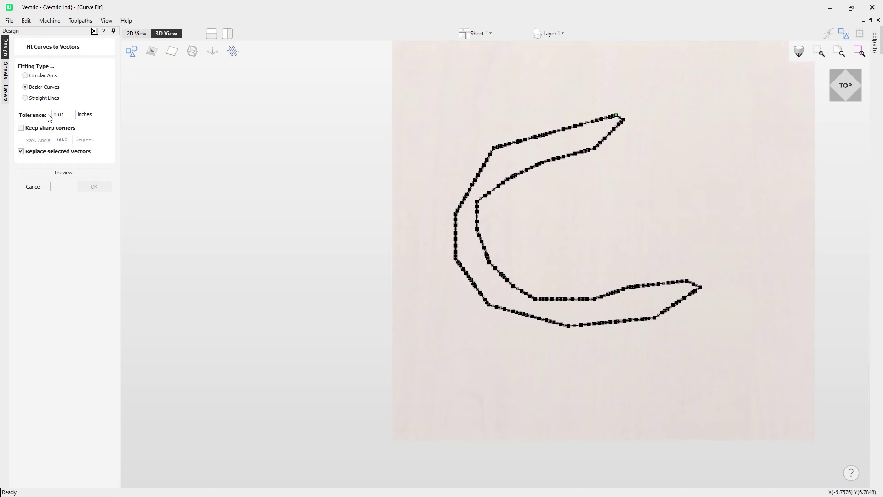
# - Set the tolerance to 1 inch and preview the Bezier curve fit
pyautogui.moveTo(70, 115); pyautogui.dragTo(16, 118)
pyautogui.write('1')
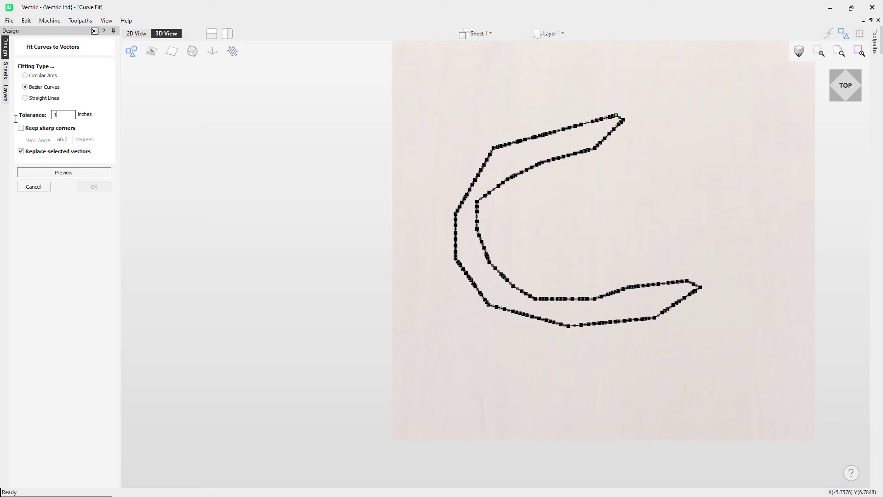
pyautogui.click(83, 172)
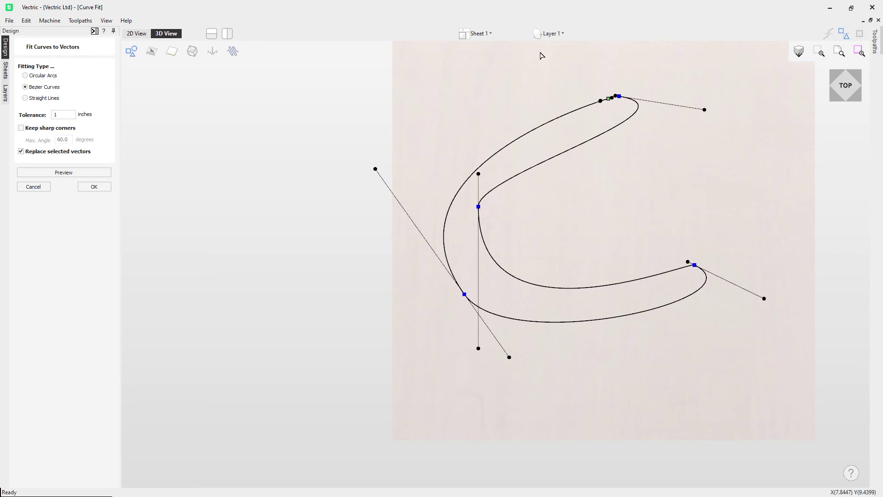
# - Choose Straight Lines as fitting type, set the tolerance to 0.01 inches and preview the fit
pyautogui.click(43, 97)
pyautogui.doubleClick(55, 115)
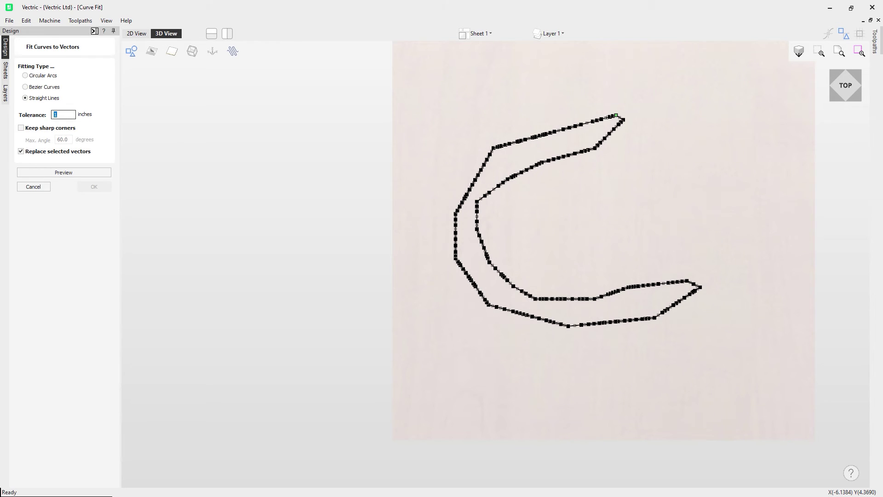
pyautogui.write('0.01')
pyautogui.click(89, 174)
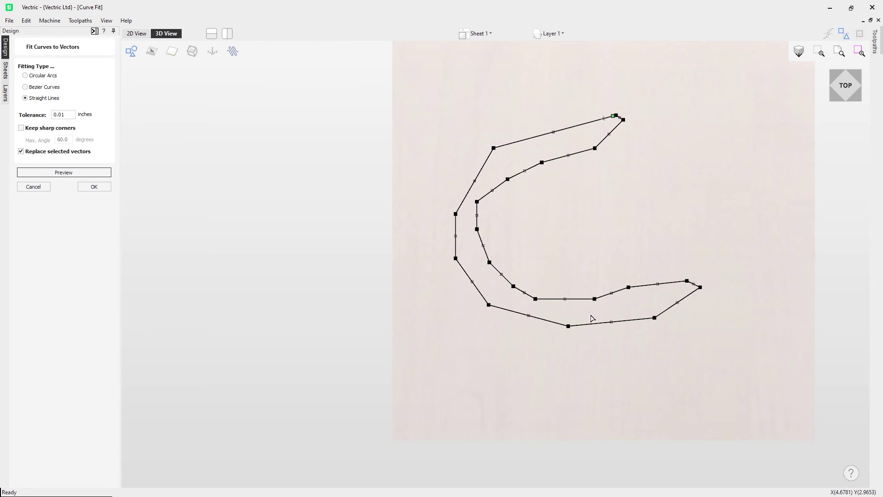
# - Enable keeping sharp corners and turn off replacement of the selected vectors
pyautogui.click(35, 131)
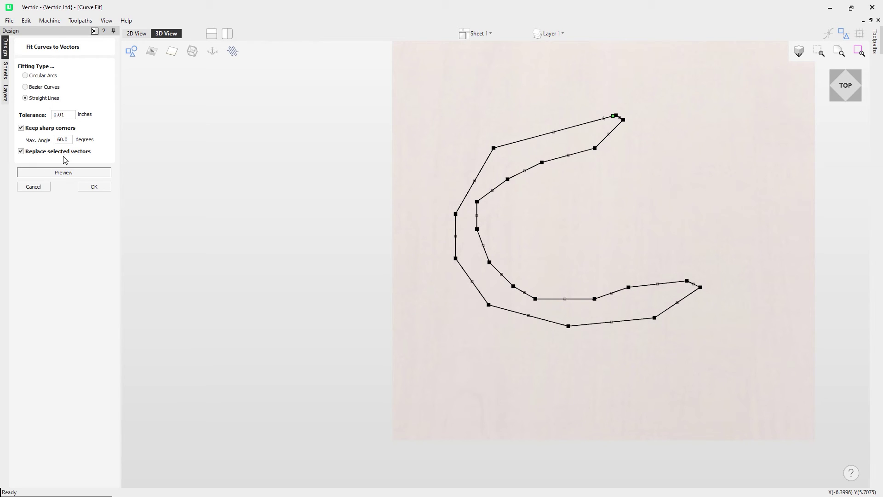
pyautogui.click(69, 140)
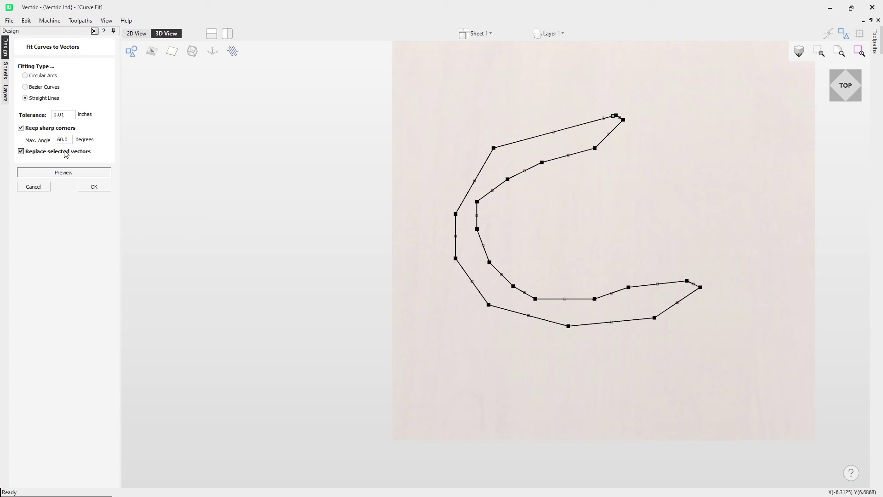
pyautogui.click(65, 154)
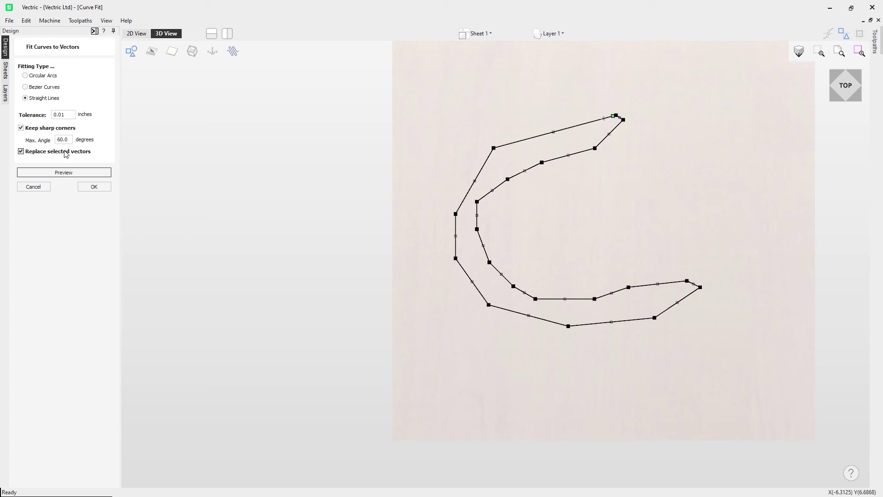
pyautogui.click(44, 173)
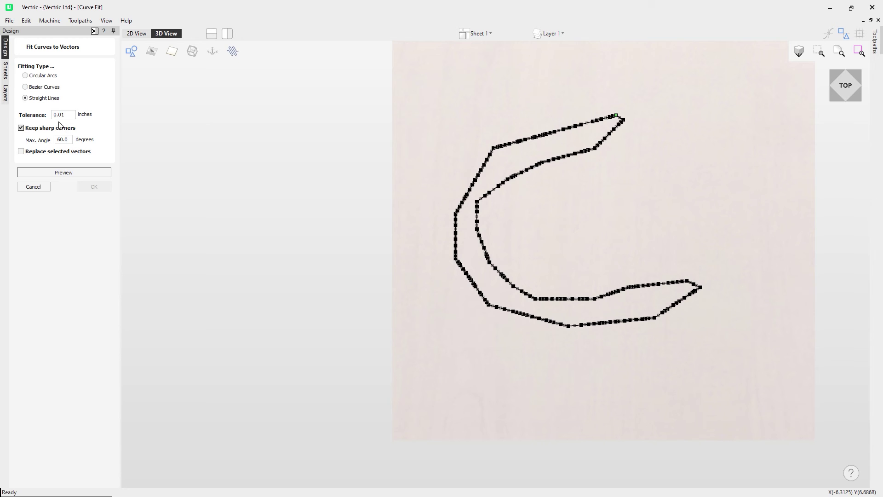
# - Preview the Bezier curve fit with sharp corners kept and inspect the fitted nodes up close
pyautogui.click(50, 89)
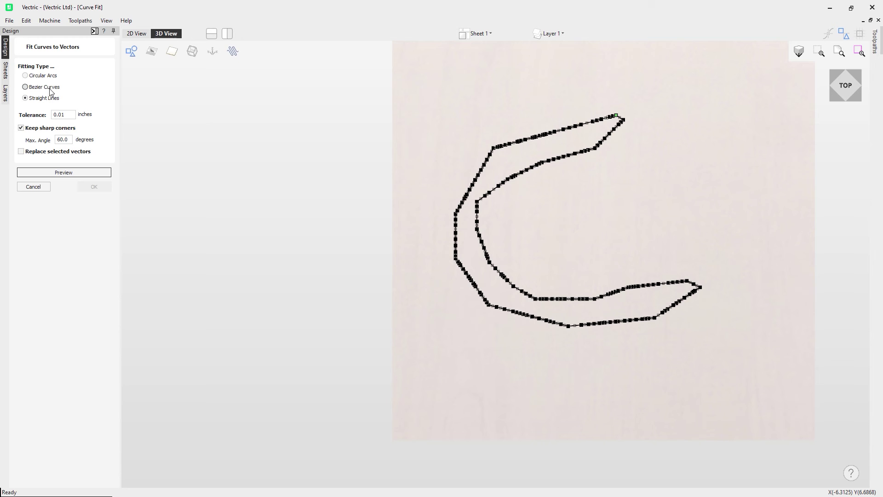
pyautogui.click(62, 173)
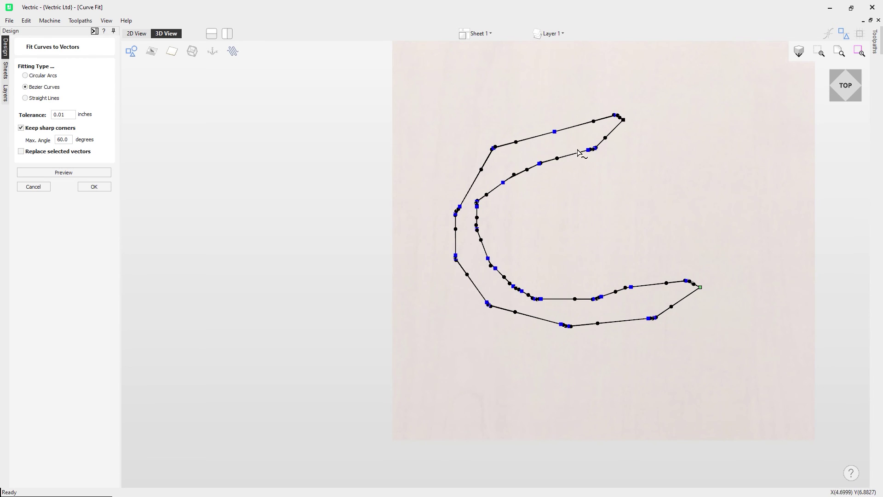
pyautogui.scroll(8, 510, 189)
pyautogui.scroll(-8, 501, 183)
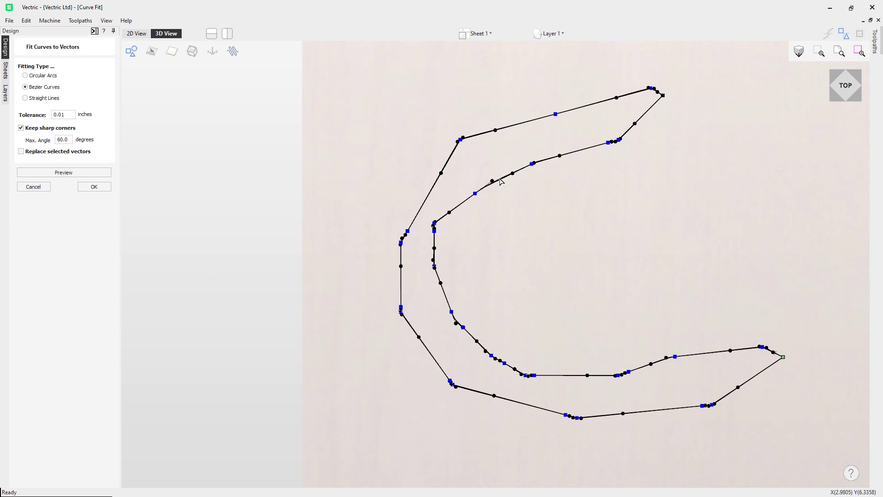
# - Enable replacement of the selected vectors and preview the Bezier curve fit with sharp corners kept
pyautogui.click(61, 152)
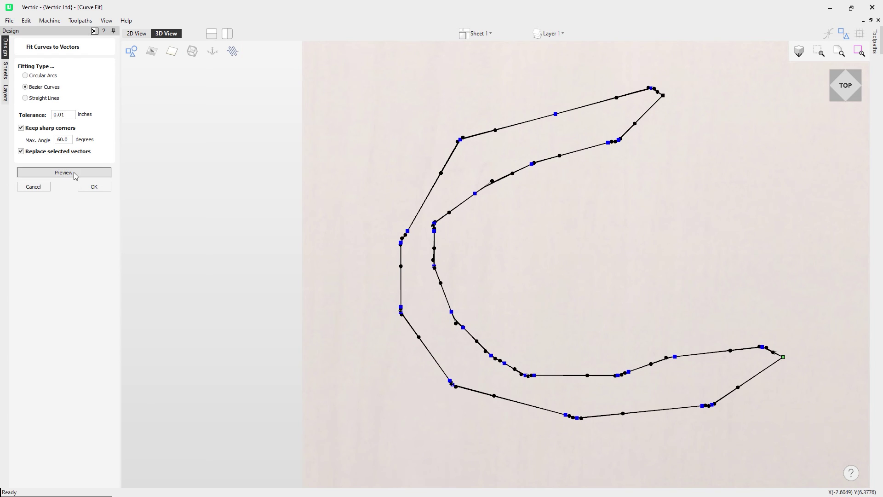
pyautogui.click(75, 174)
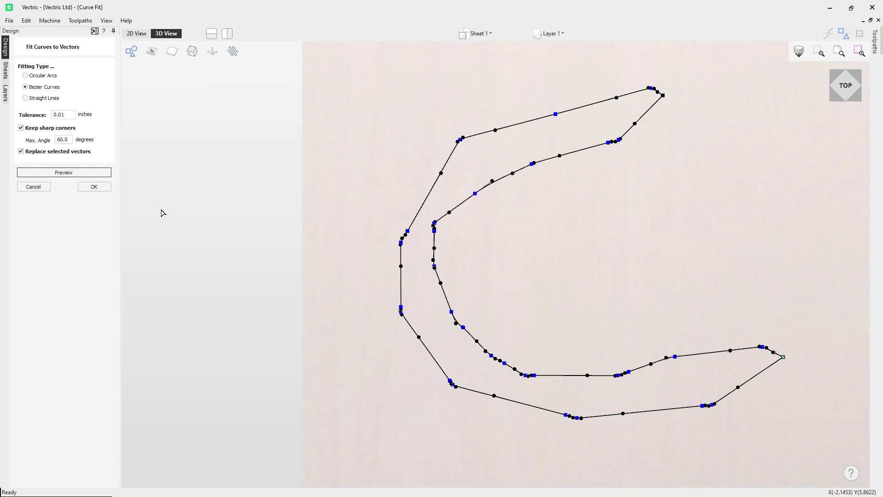
pyautogui.press('Return')
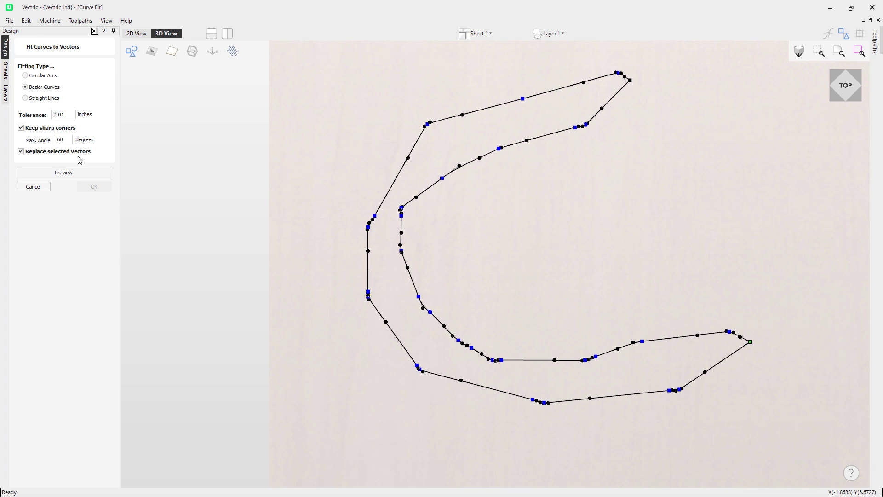
# - Set the maximum angle for keeping sharp corners to 30 degrees and preview the Bezier curve fit
pyautogui.doubleClick(58, 139)
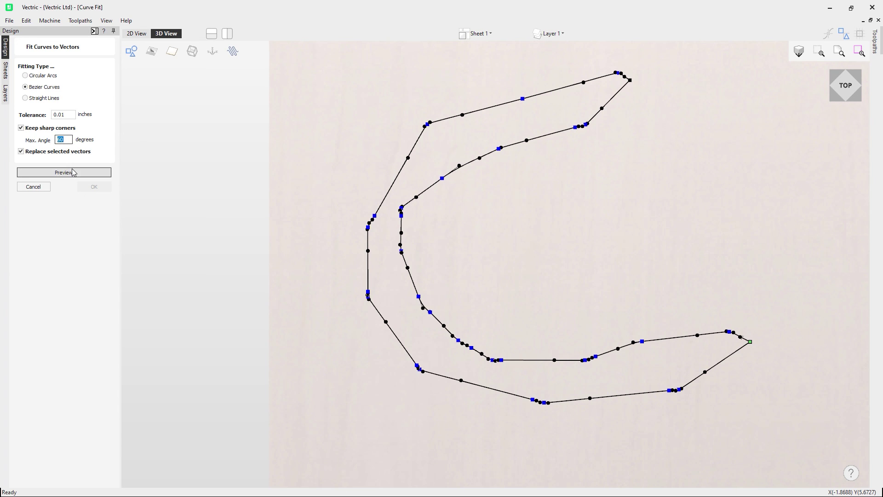
pyautogui.write('30')
pyautogui.click(72, 172)
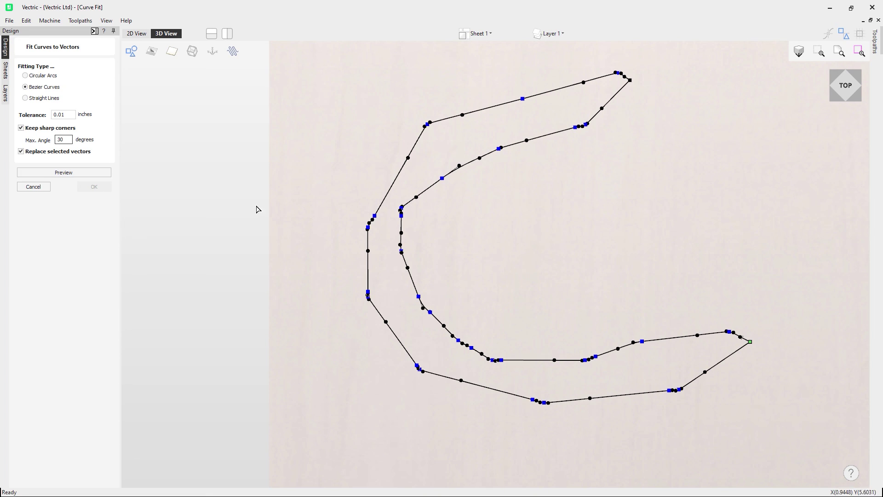
pyautogui.click(100, 176)
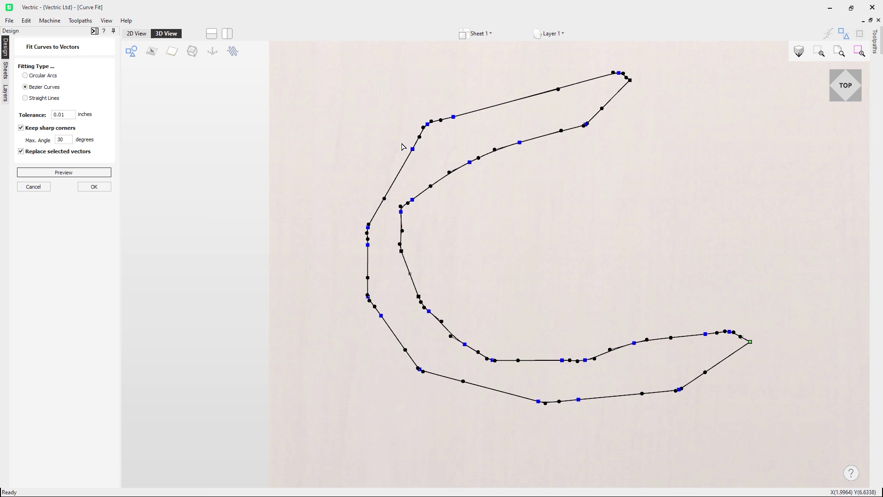
pyautogui.click(63, 139)
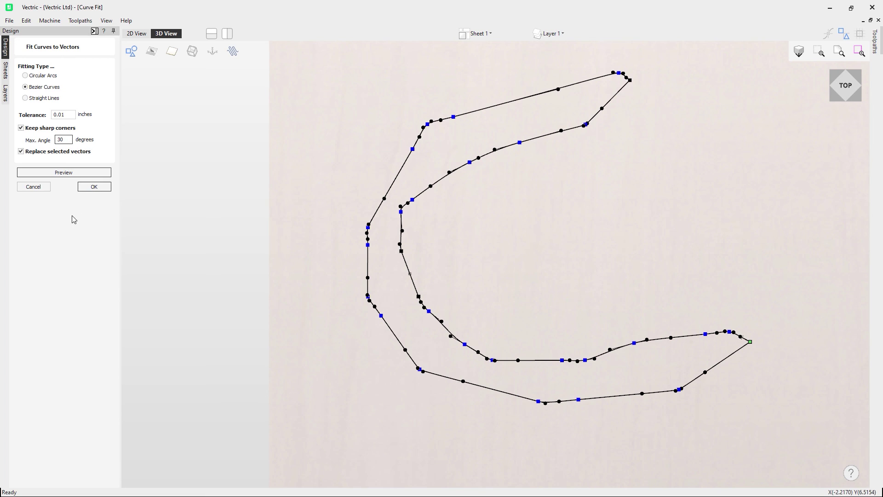